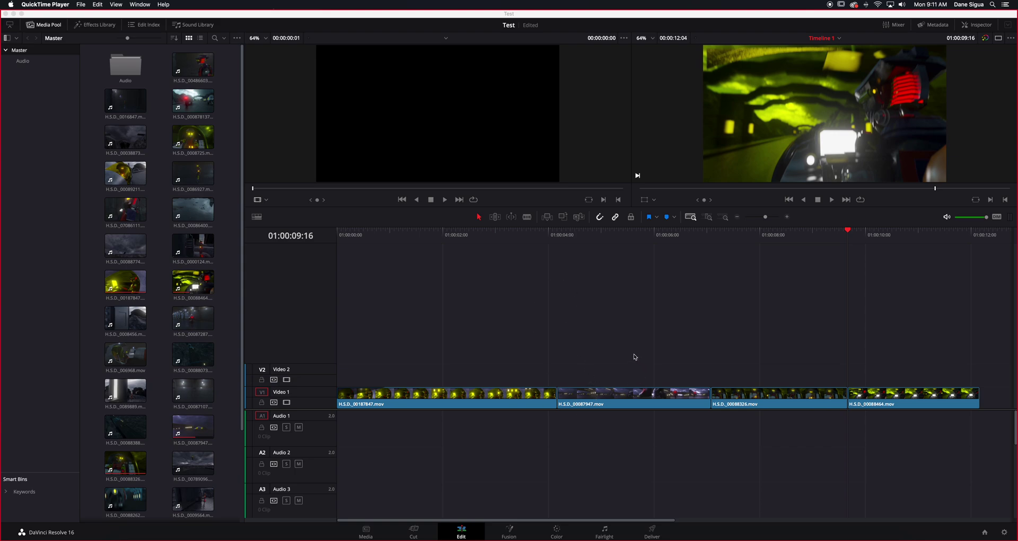
# - Look at the Sound Library, switch back to the Media Pool, and return to the Sound Library
pyautogui.click(208, 28)
pyautogui.click(206, 27)
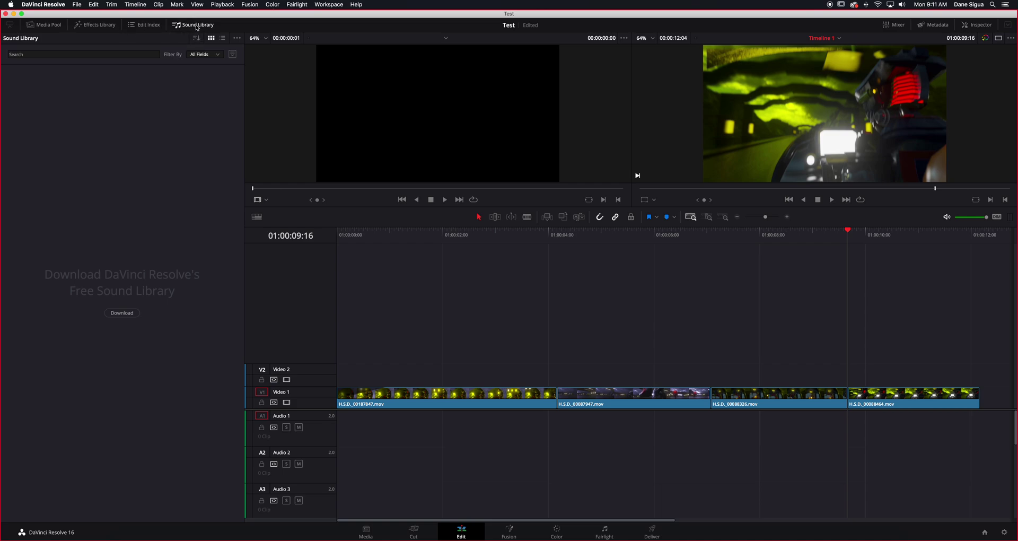
pyautogui.click(197, 26)
pyautogui.click(197, 27)
pyautogui.click(44, 25)
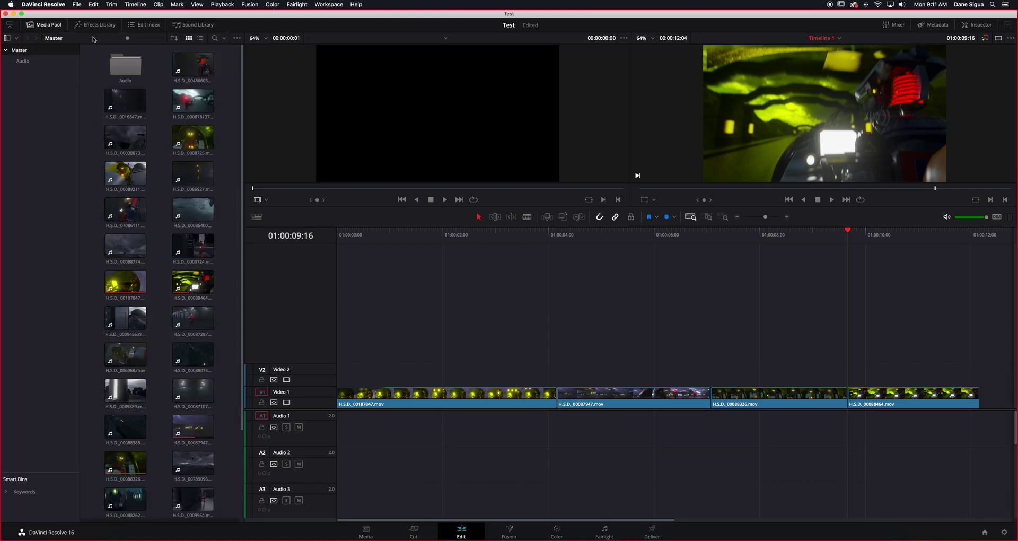
pyautogui.click(94, 25)
pyautogui.click(187, 27)
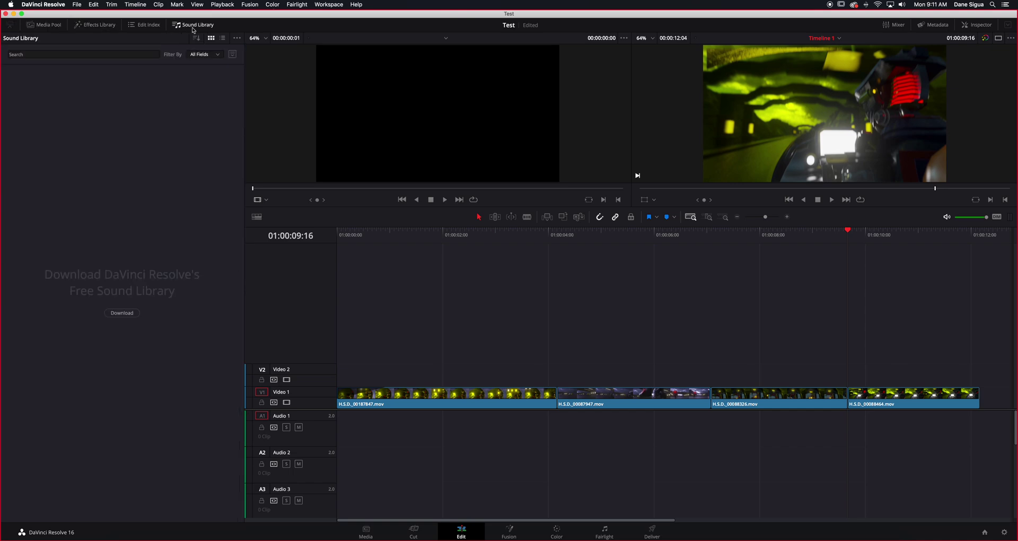
# - Open the free Sound Library's download page in the browser, then dismiss the registration form and close the browser window
pyautogui.click(123, 314)
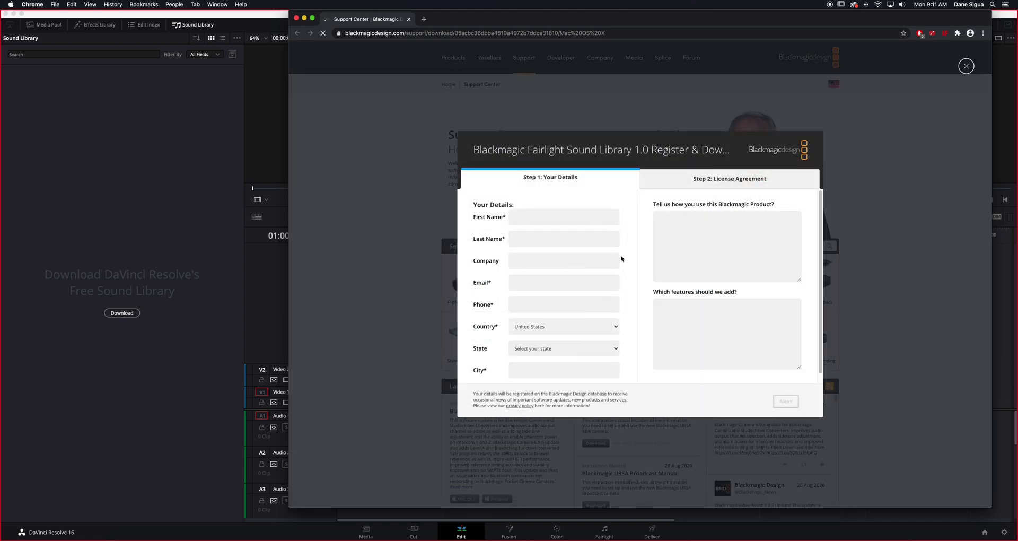
pyautogui.click(963, 71)
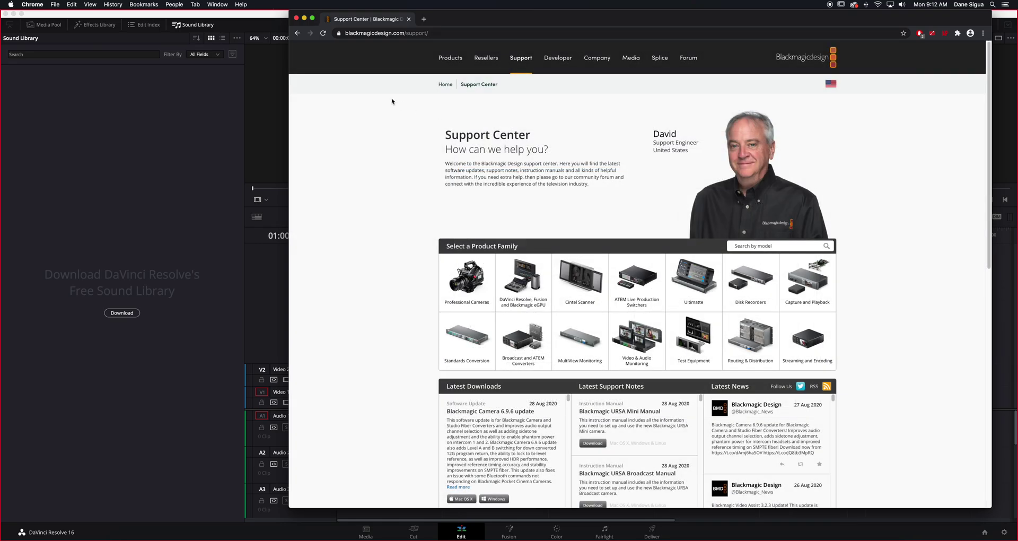
pyautogui.click(296, 18)
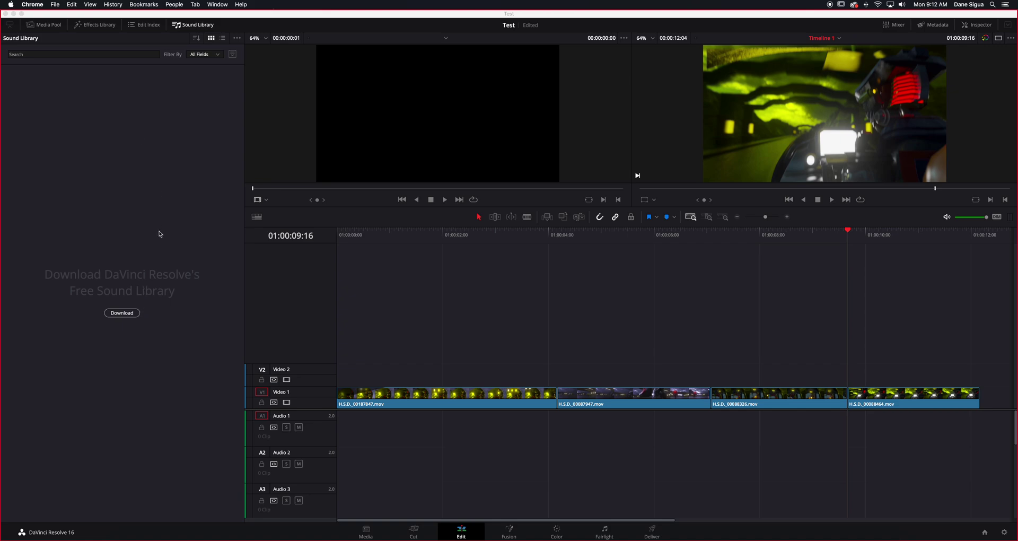
# - Show the Media Pool together with the Effects Library
pyautogui.click(56, 27)
pyautogui.click(57, 28)
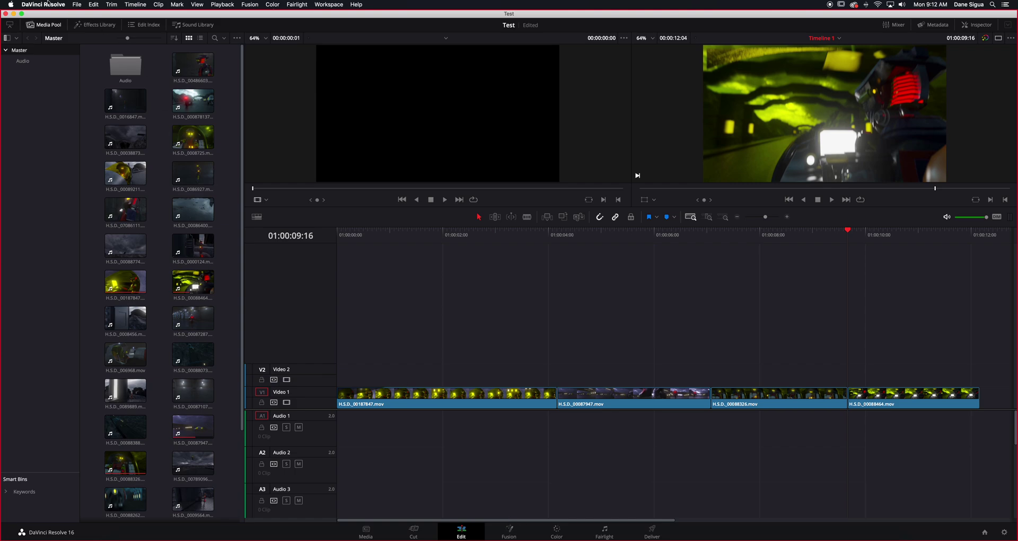
pyautogui.click(95, 25)
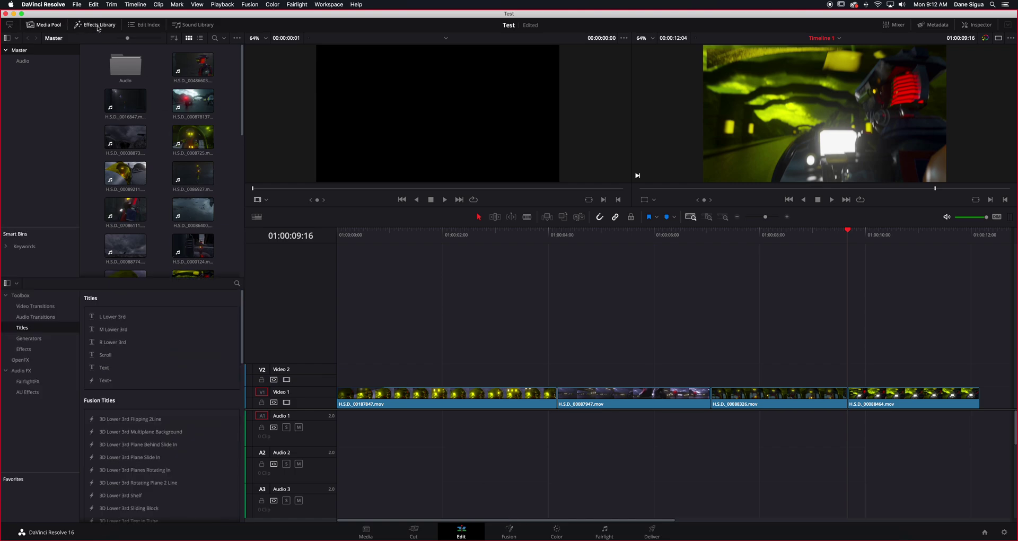
pyautogui.click(98, 26)
pyautogui.click(97, 26)
# - Browse the standard Titles and Fusion Titles offered in the Effects Library
pyautogui.scroll(-2, 174, 164)
pyautogui.scroll(2, 174, 165)
pyautogui.scroll(-10, 169, 371)
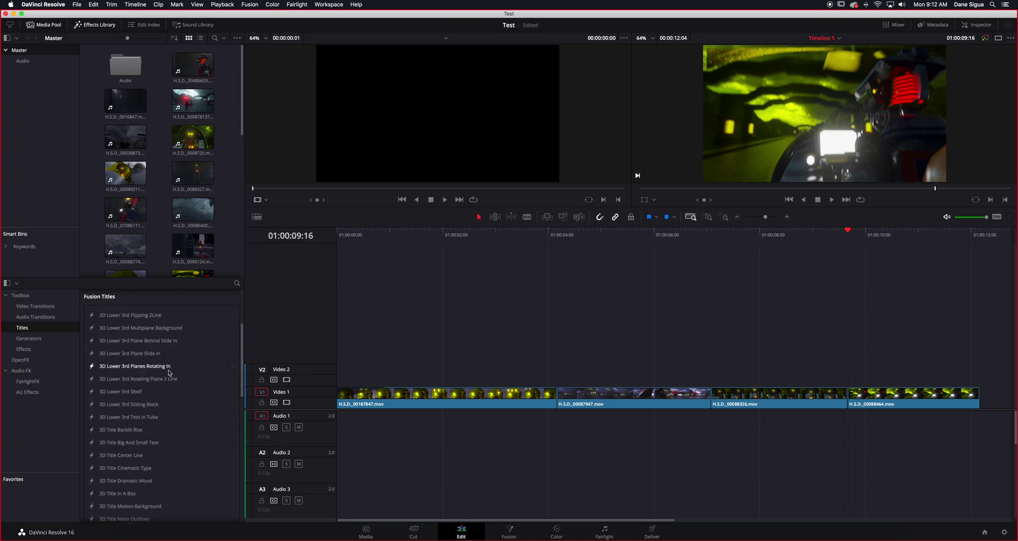
pyautogui.scroll(-4, 192, 406)
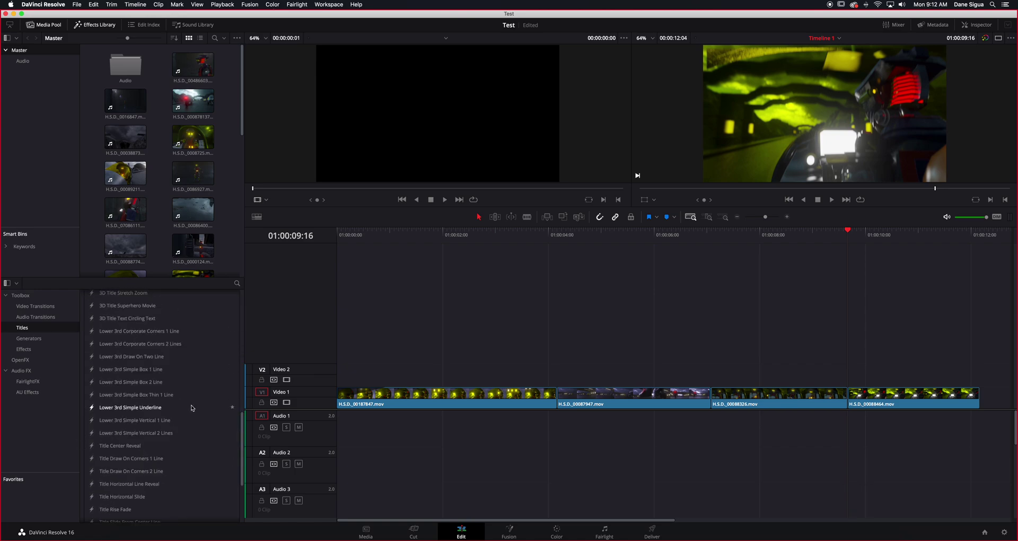
pyautogui.scroll(6, 192, 408)
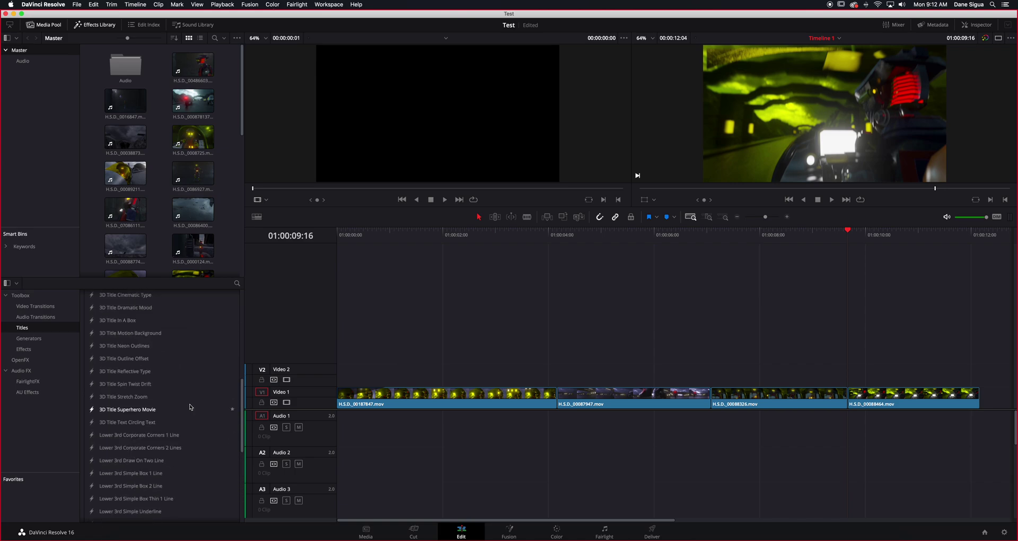
pyautogui.scroll(6, 189, 407)
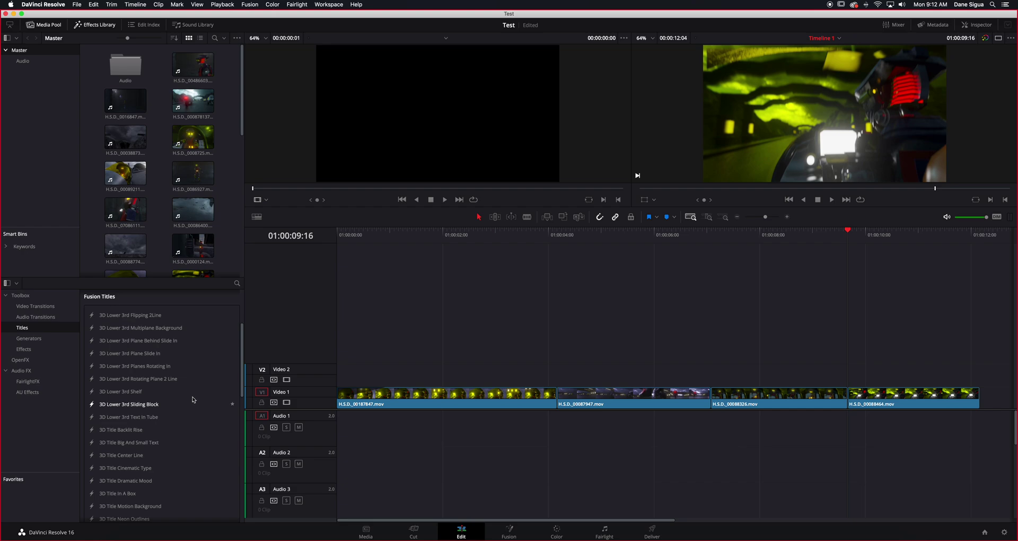
pyautogui.scroll(3, 194, 396)
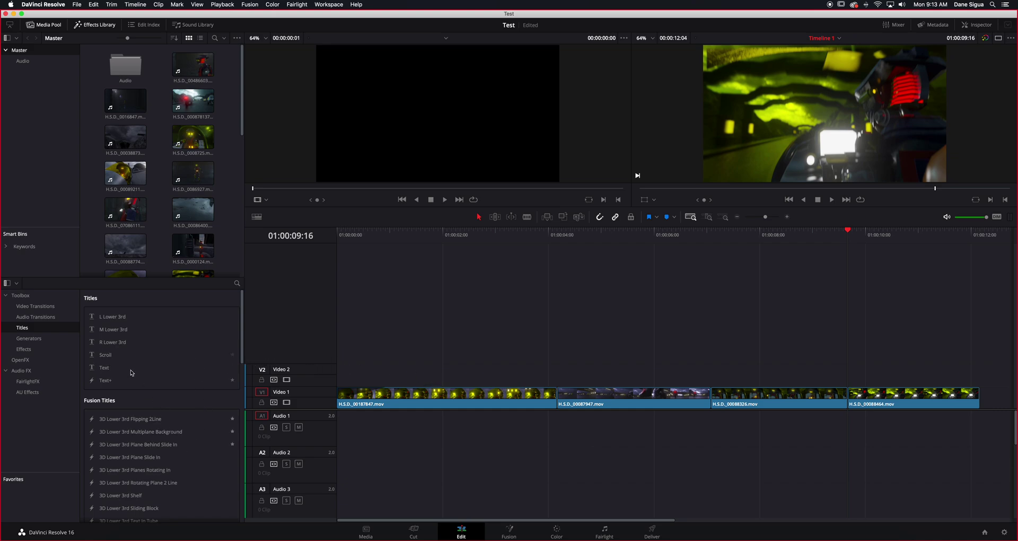
# - Look through the video transitions, audio transitions, generators and effects, and return to the Titles category
pyautogui.click(45, 311)
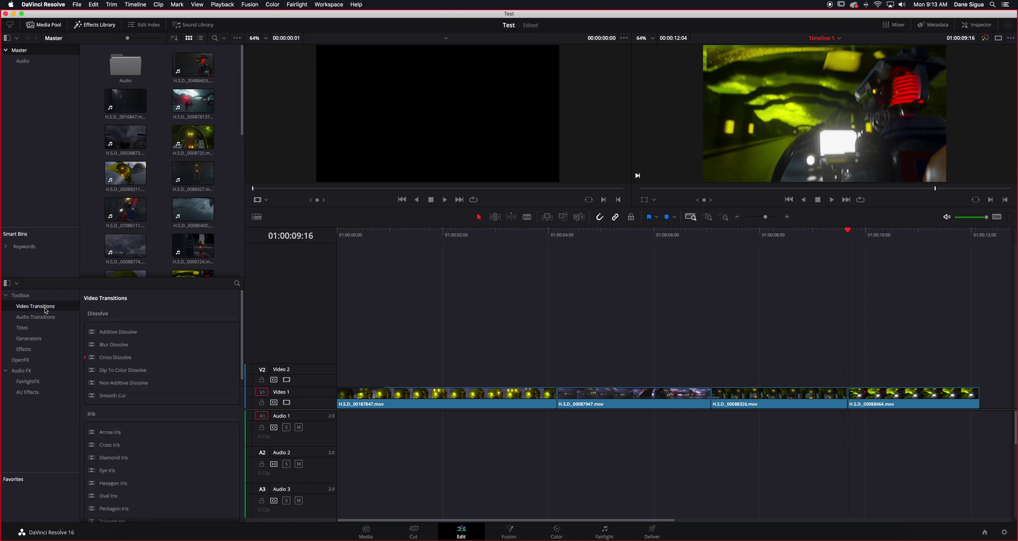
pyautogui.click(47, 318)
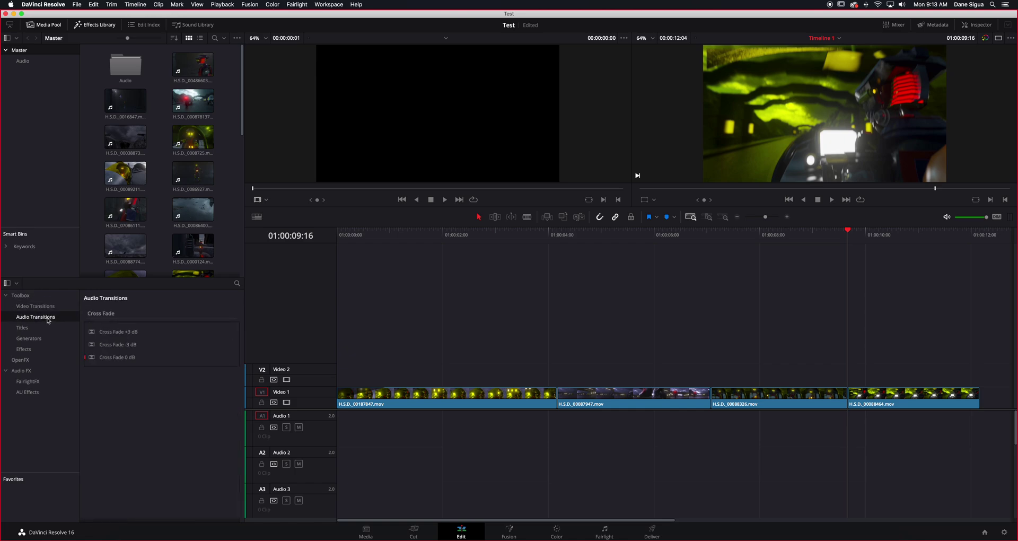
pyautogui.click(48, 327)
pyautogui.click(50, 339)
pyautogui.click(45, 350)
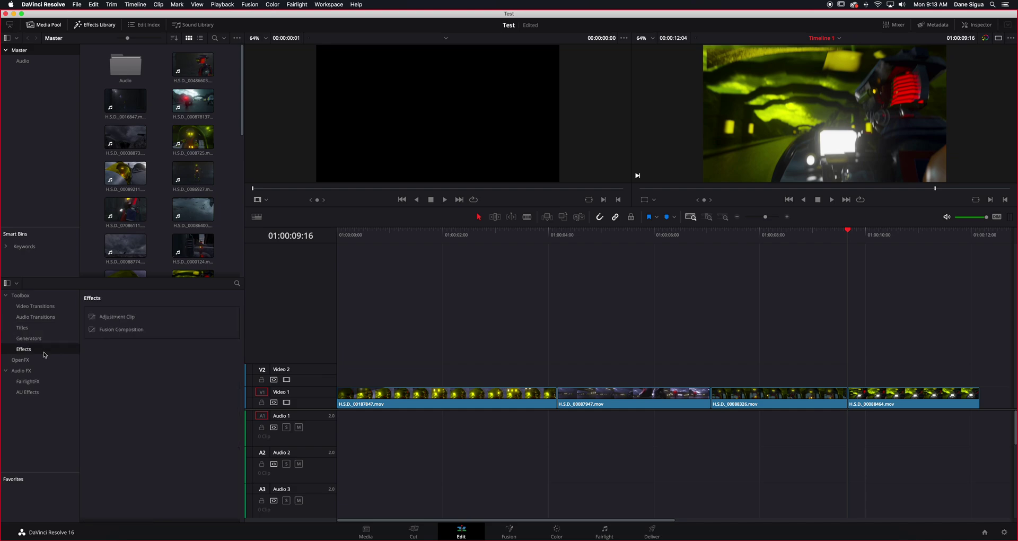
pyautogui.click(38, 340)
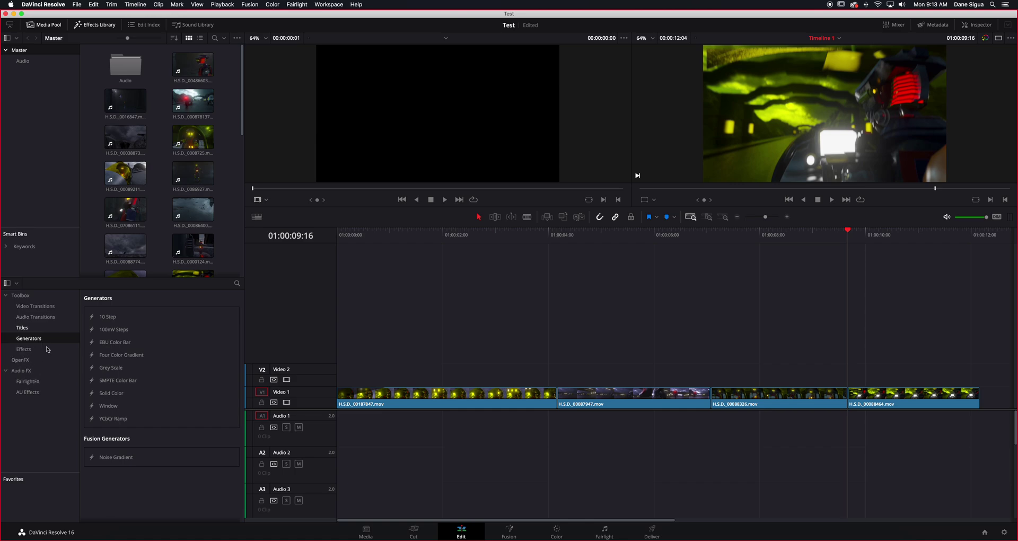
pyautogui.click(35, 329)
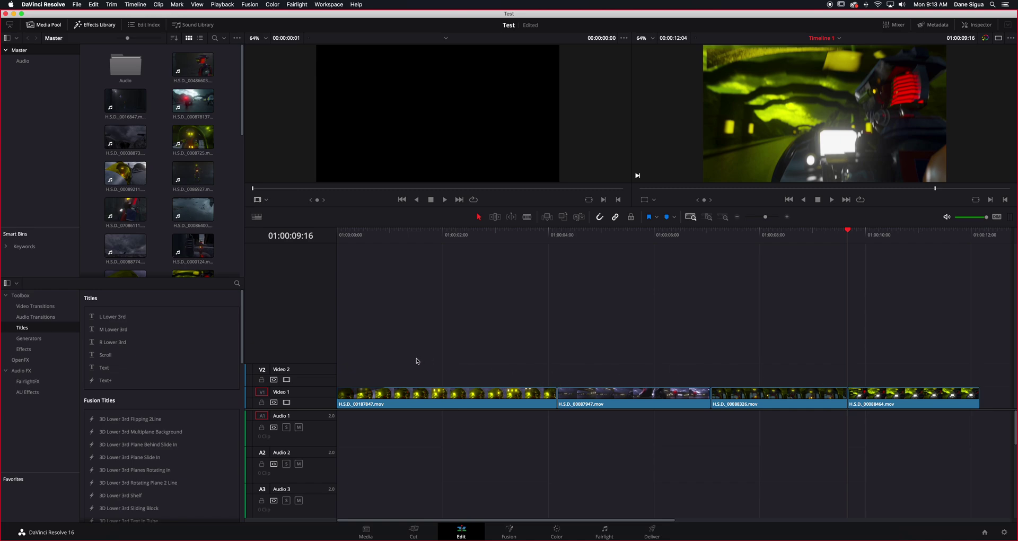
# - Enlarge the timeline's video track height slightly and reduce the audio track height to its minimum
pyautogui.click(257, 218)
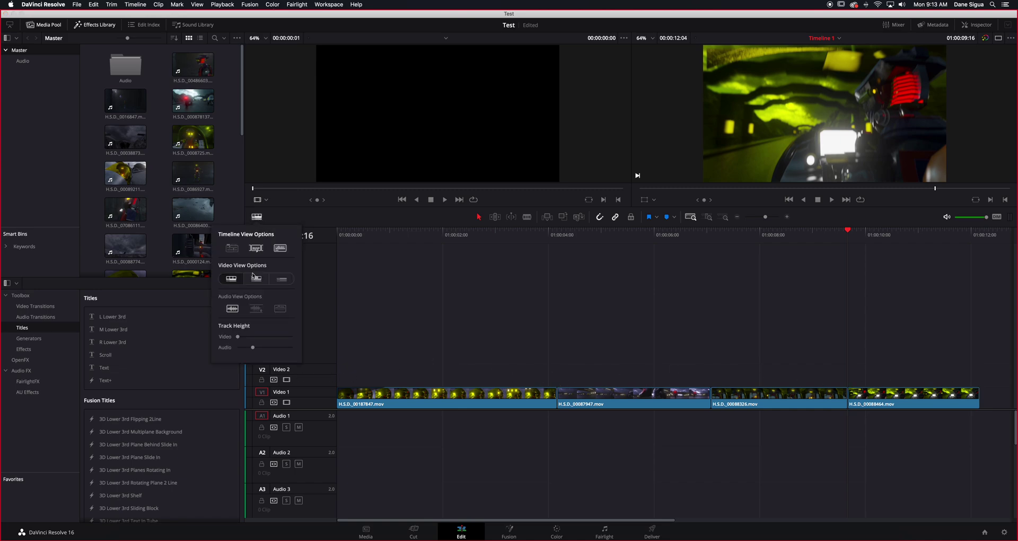
pyautogui.moveTo(252, 348)
pyautogui.mouseDown()
pyautogui.moveTo(223, 351)
pyautogui.moveTo(248, 340)
pyautogui.mouseUp()
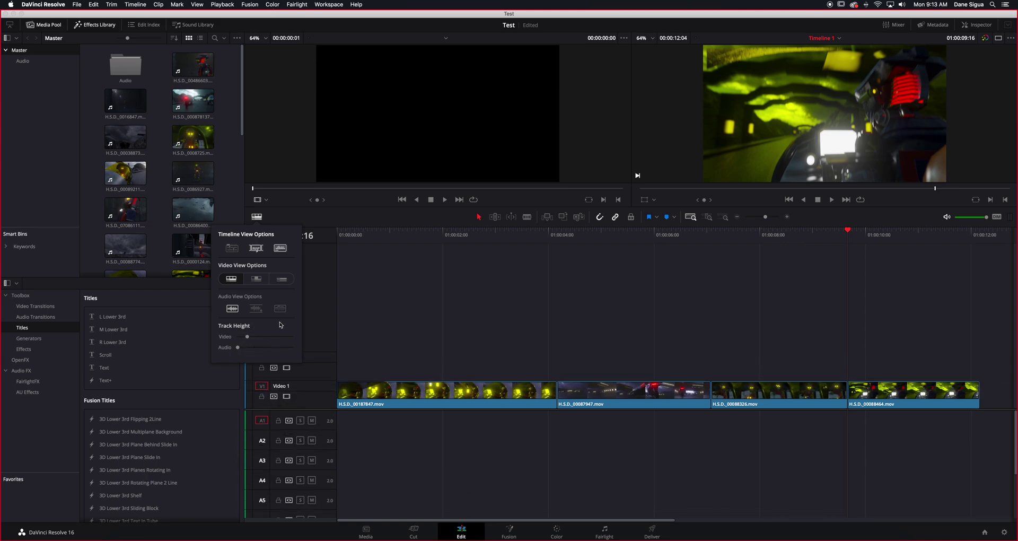
pyautogui.click(283, 251)
# - Add the basic Text title to the Video 2 track at the start of the timeline and return the playhead to 01:00:00:00
pyautogui.click(421, 237)
pyautogui.moveTo(423, 238); pyautogui.dragTo(438, 234)
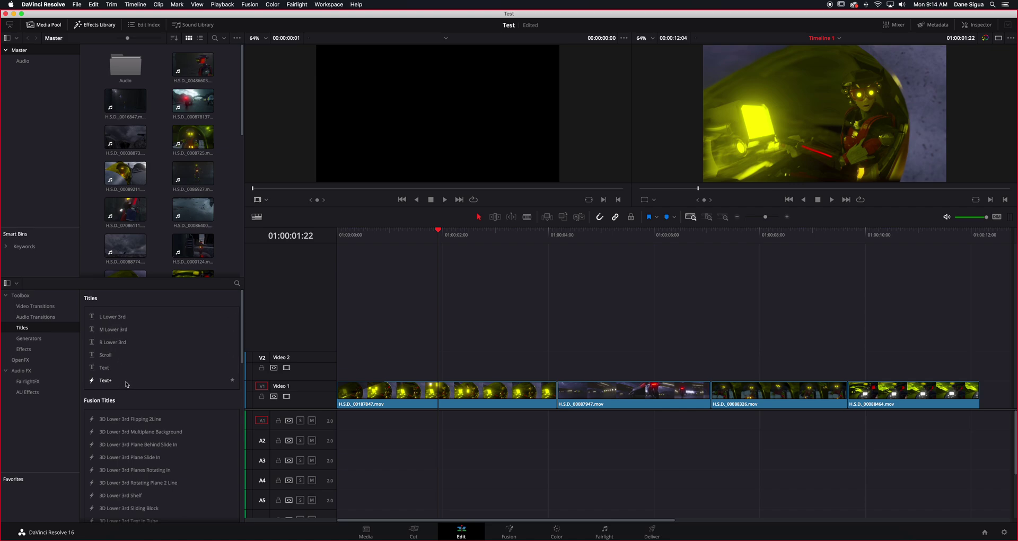
pyautogui.click(102, 367)
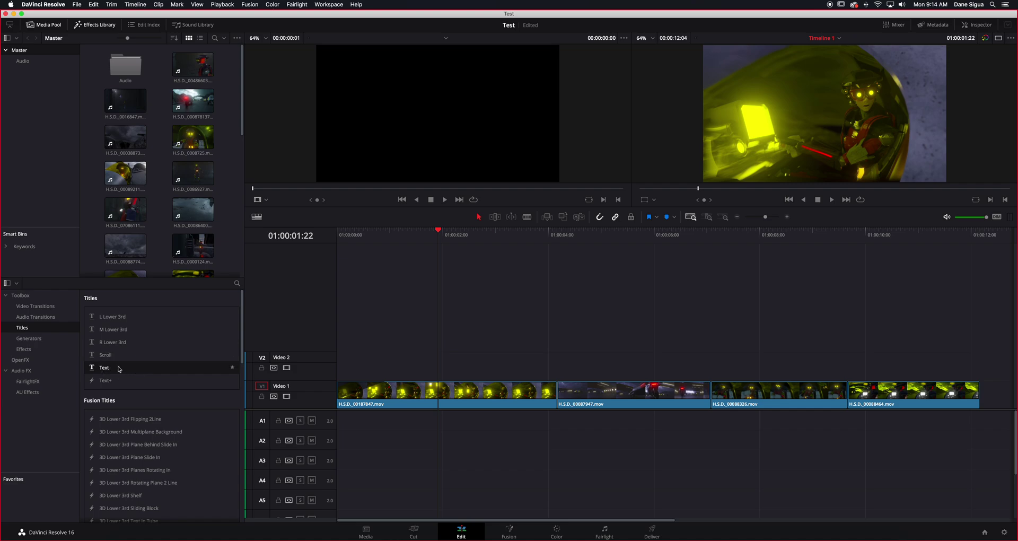
pyautogui.moveTo(120, 371); pyautogui.dragTo(331, 363)
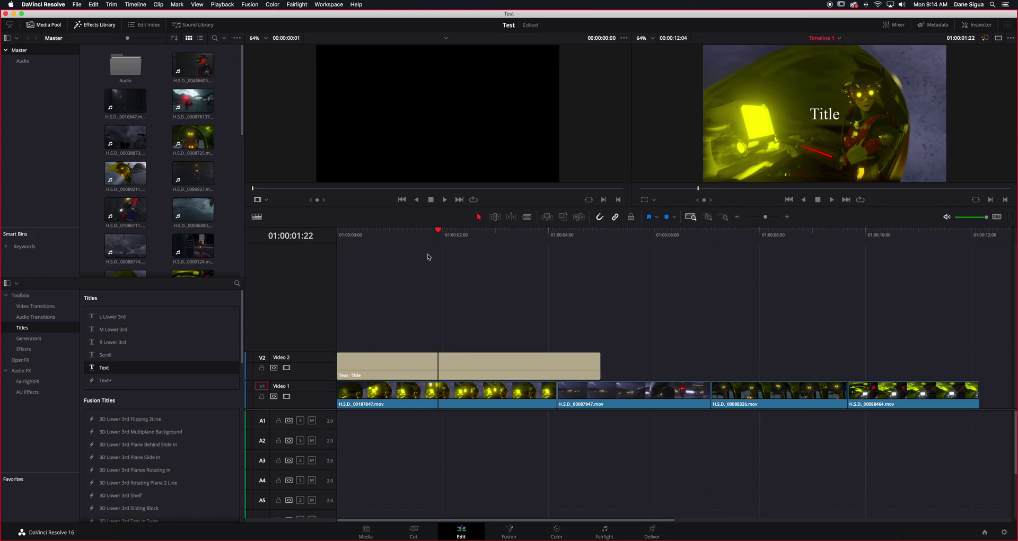
pyautogui.moveTo(438, 234); pyautogui.dragTo(311, 266)
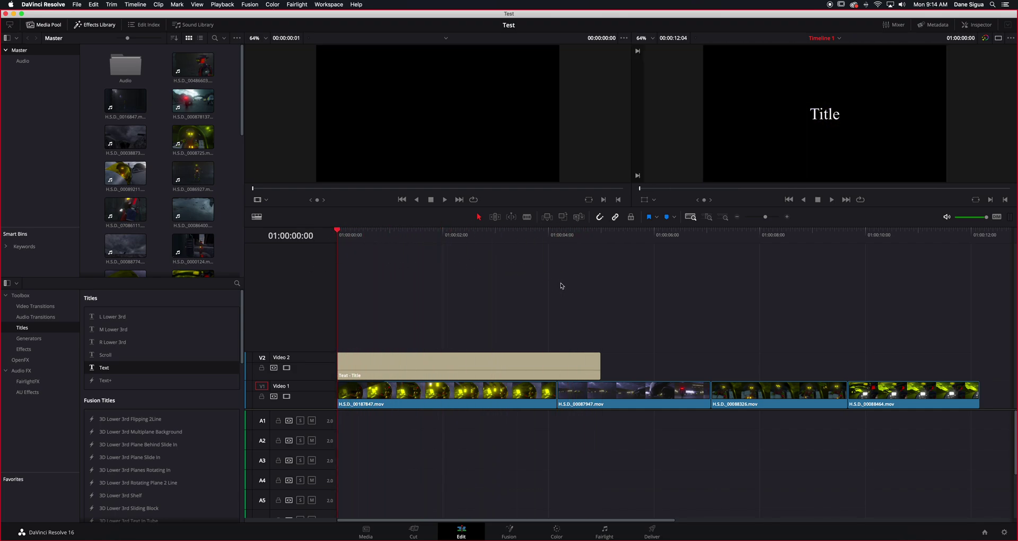